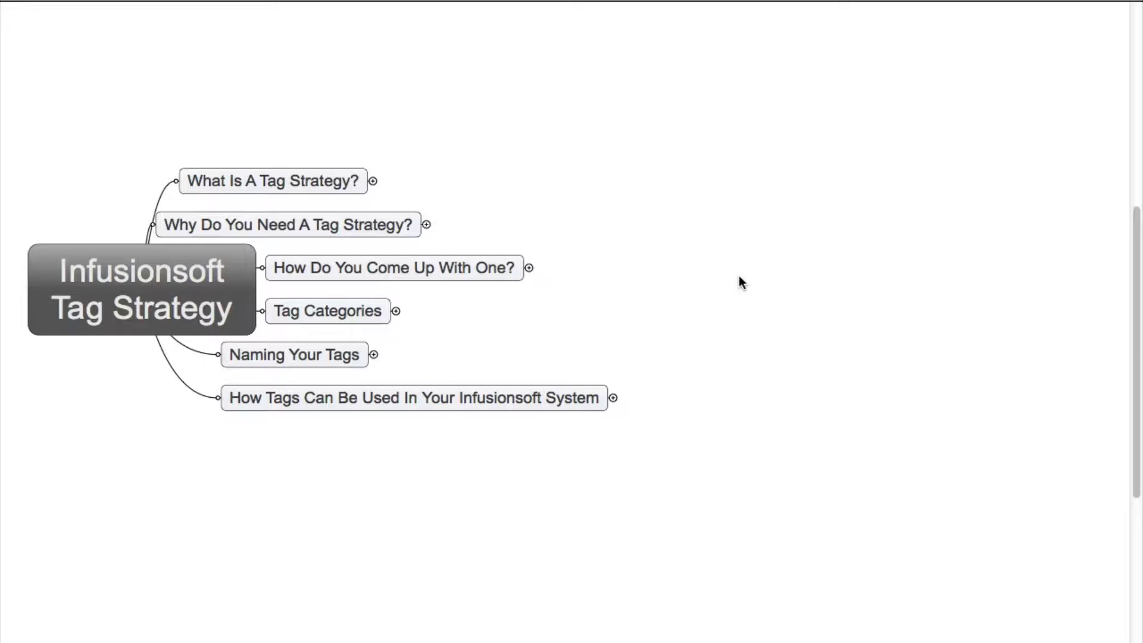
# Expand 'What Is A Tag Strategy?' to show its two subtopics and the Database Segmentation note.
pyautogui.click(373, 181)
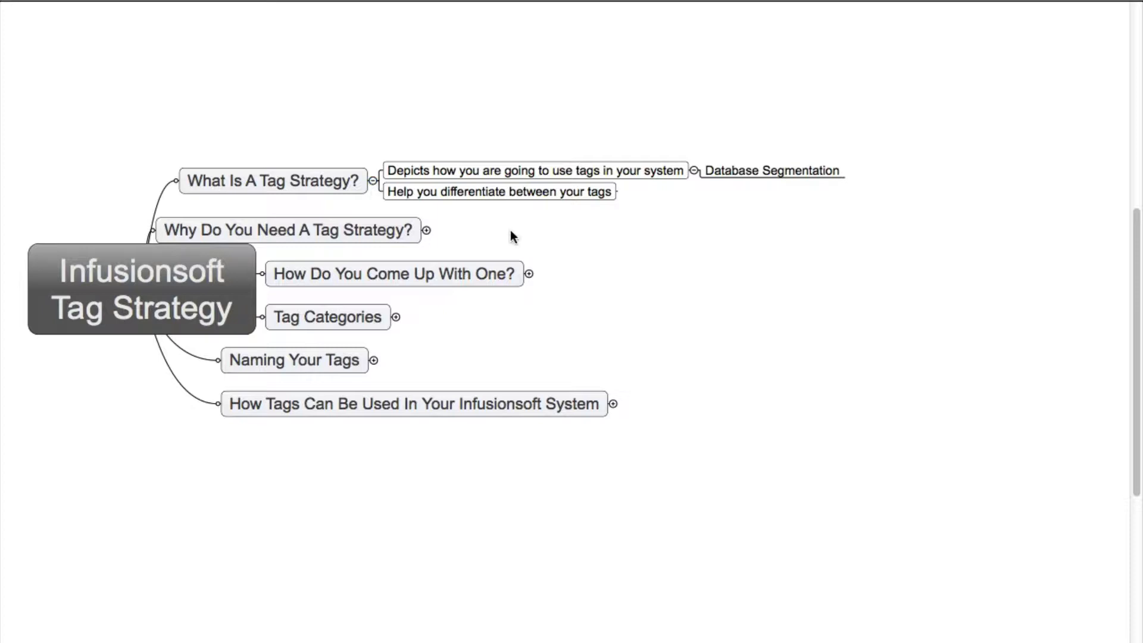
# Expand 'Why Do You Need A Tag Strategy?' to show the auto-responders point and 'Need order with Tags'.
pyautogui.click(426, 230)
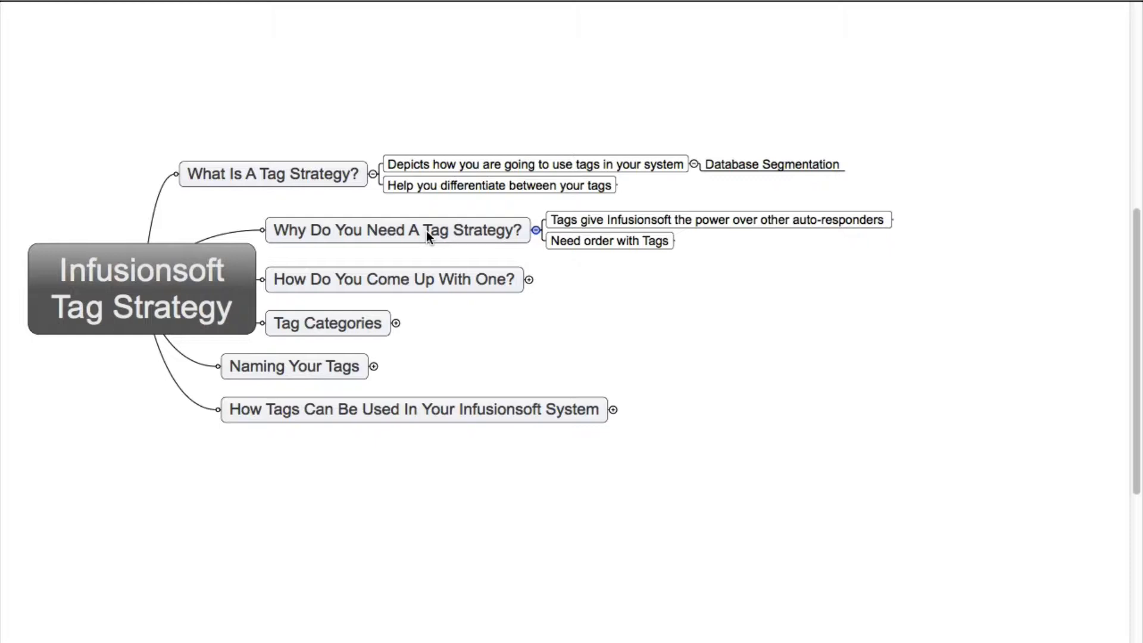
# Expand 'How Do You Come Up With One?' down to Relationships (Clients, Prospects) and Behaviour examples.
pyautogui.click(528, 281)
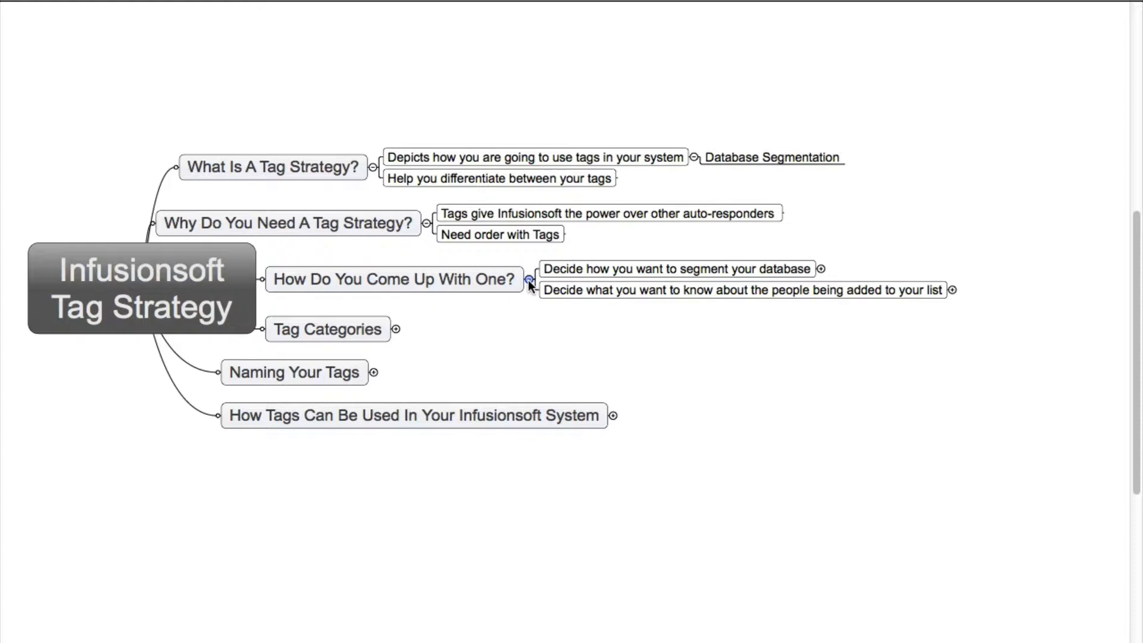
pyautogui.click(820, 268)
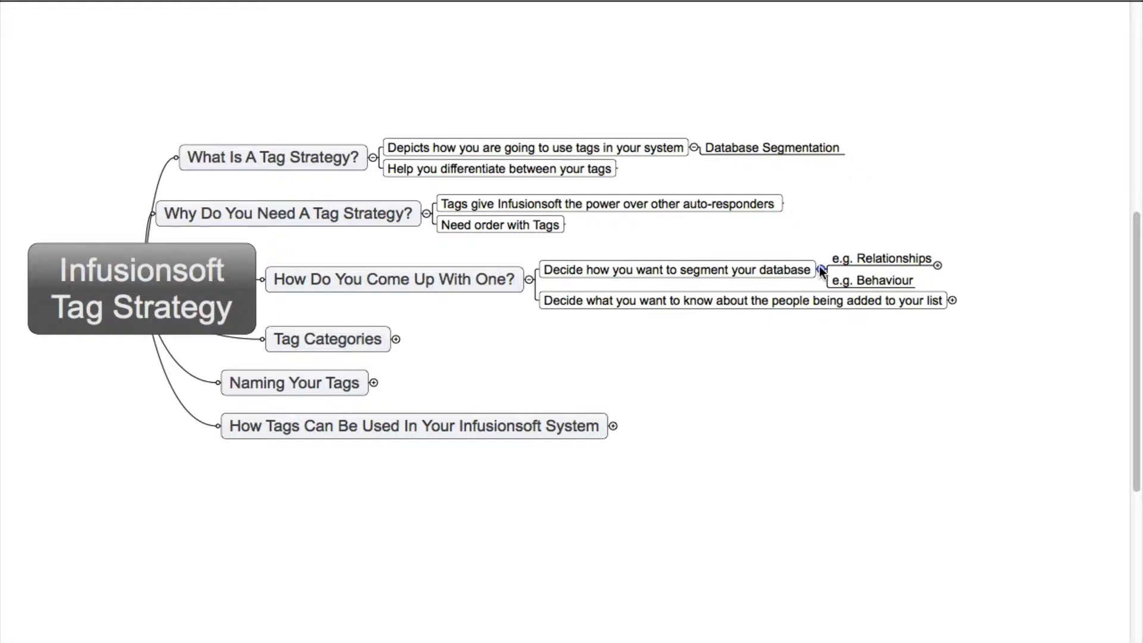
pyautogui.click(937, 263)
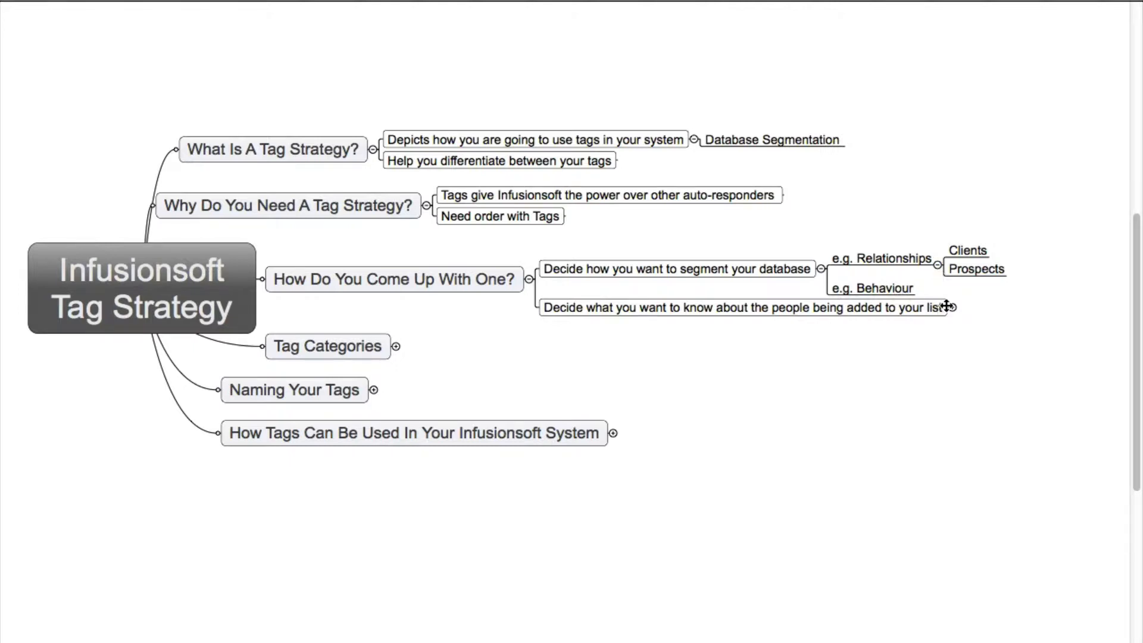
# Expand the 'what to know about new people' subtopic to show Interests and Interested in products.
pyautogui.click(951, 307)
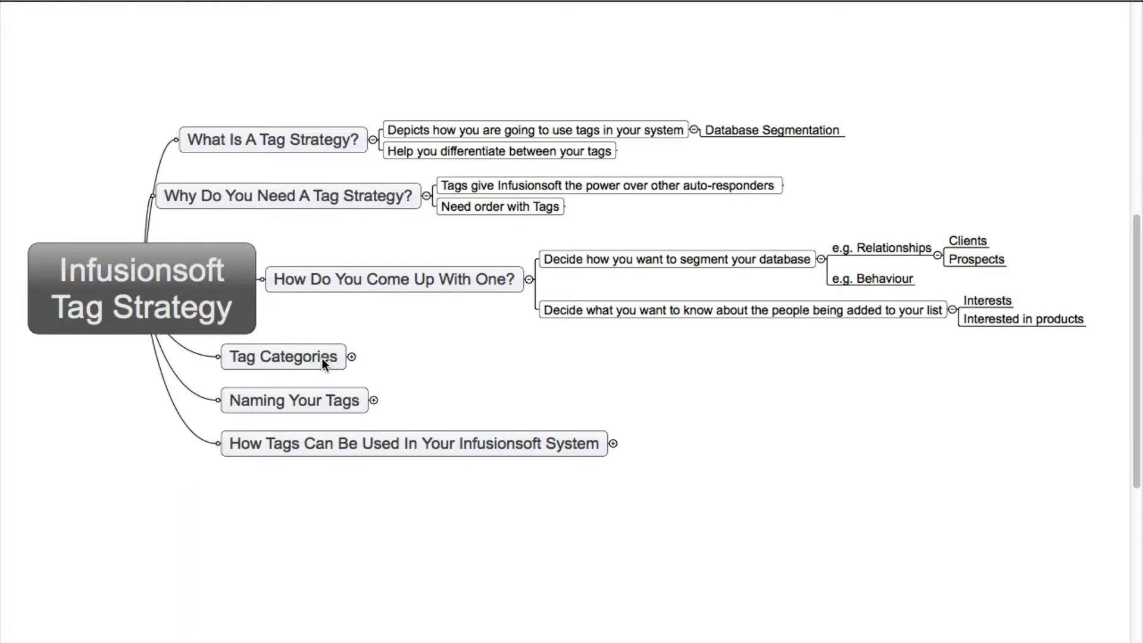
# Expand Tag Categories to show the nine numbered categories from 1000 Relationships to 9000 Admin.
pyautogui.click(359, 356)
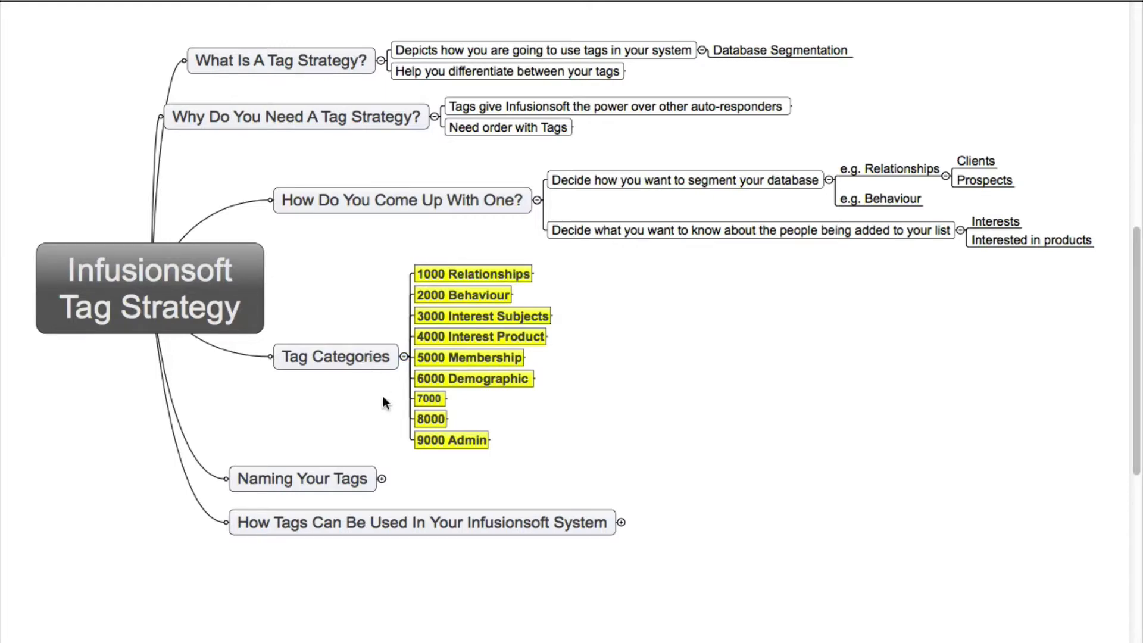
# Expand Naming Your Tags through Relationships, 1000, 1100 Prospects with 1110 Prospect Web Form, and 1200 Customer.
pyautogui.click(380, 480)
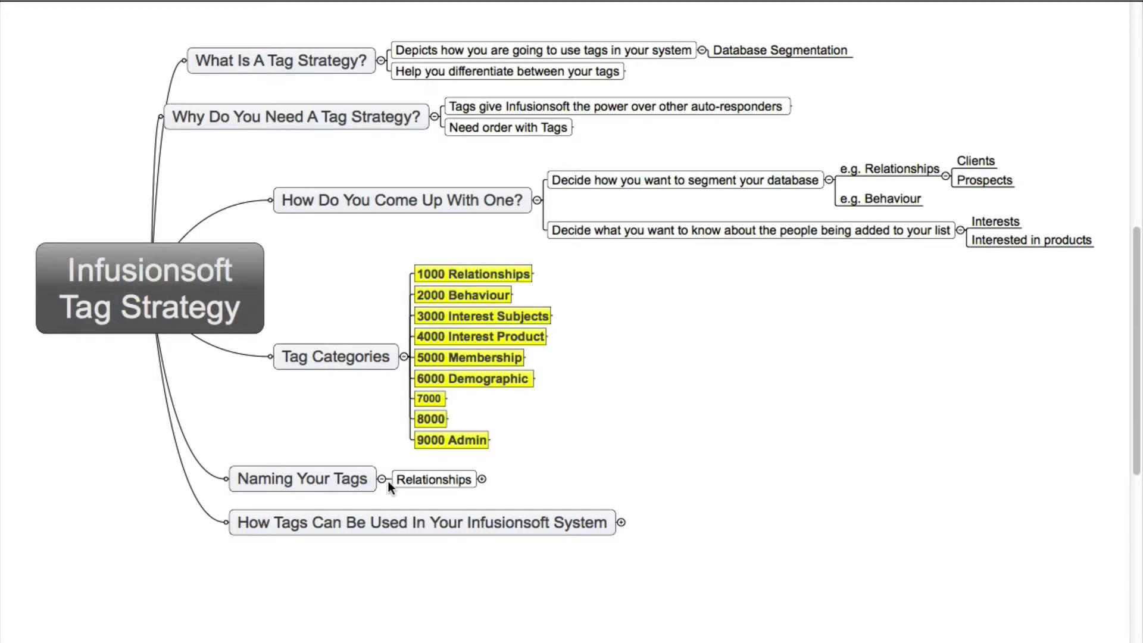
pyautogui.click(484, 480)
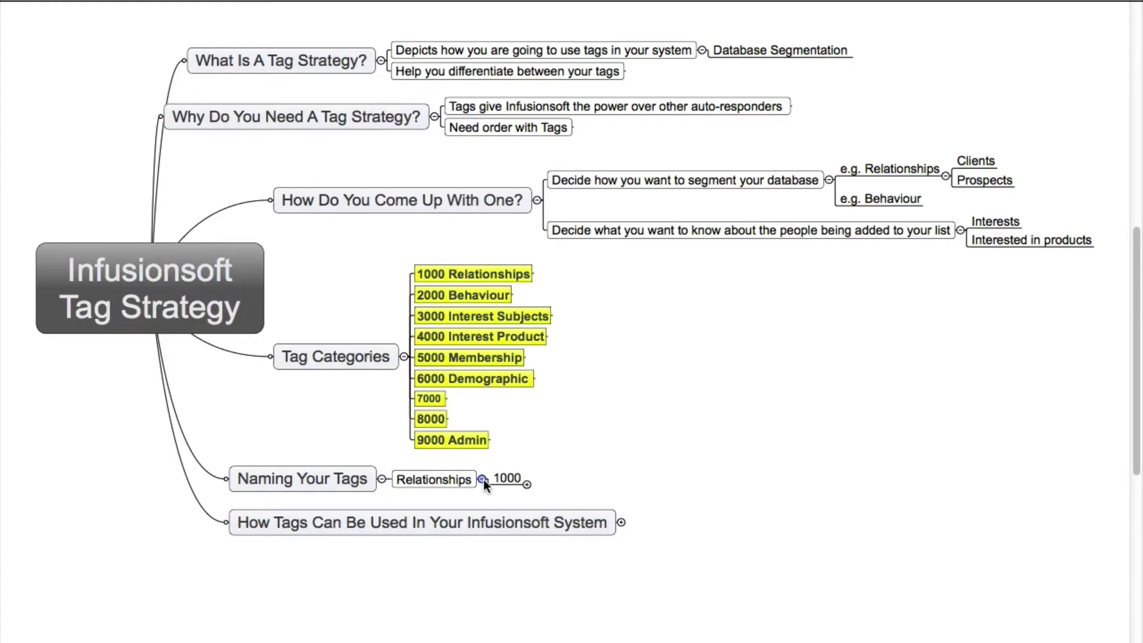
pyautogui.click(526, 484)
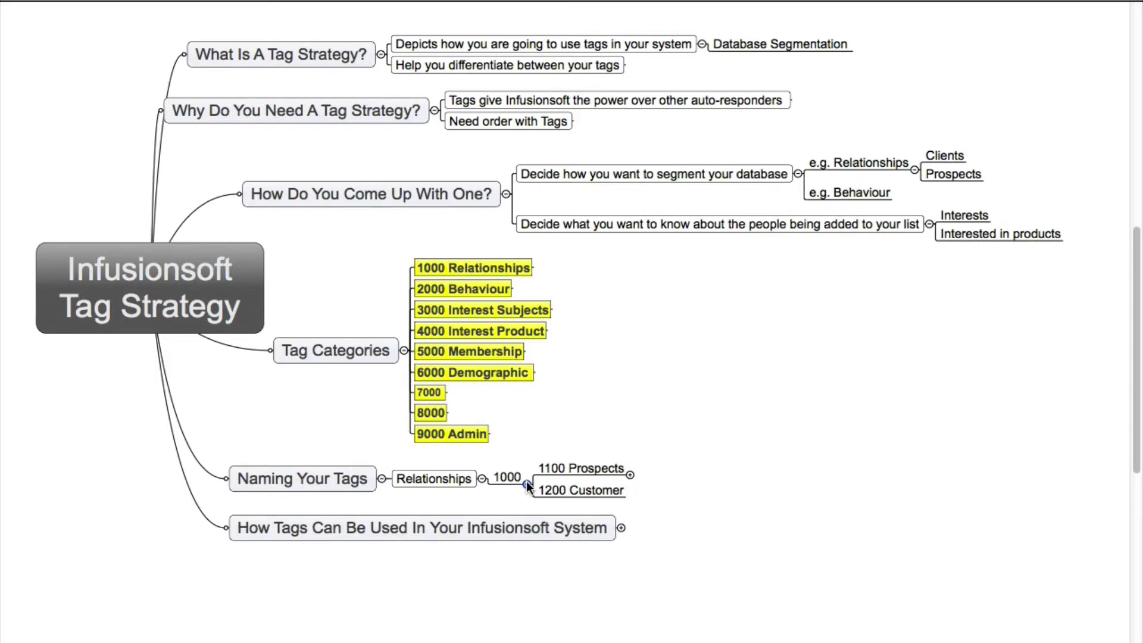
pyautogui.click(628, 474)
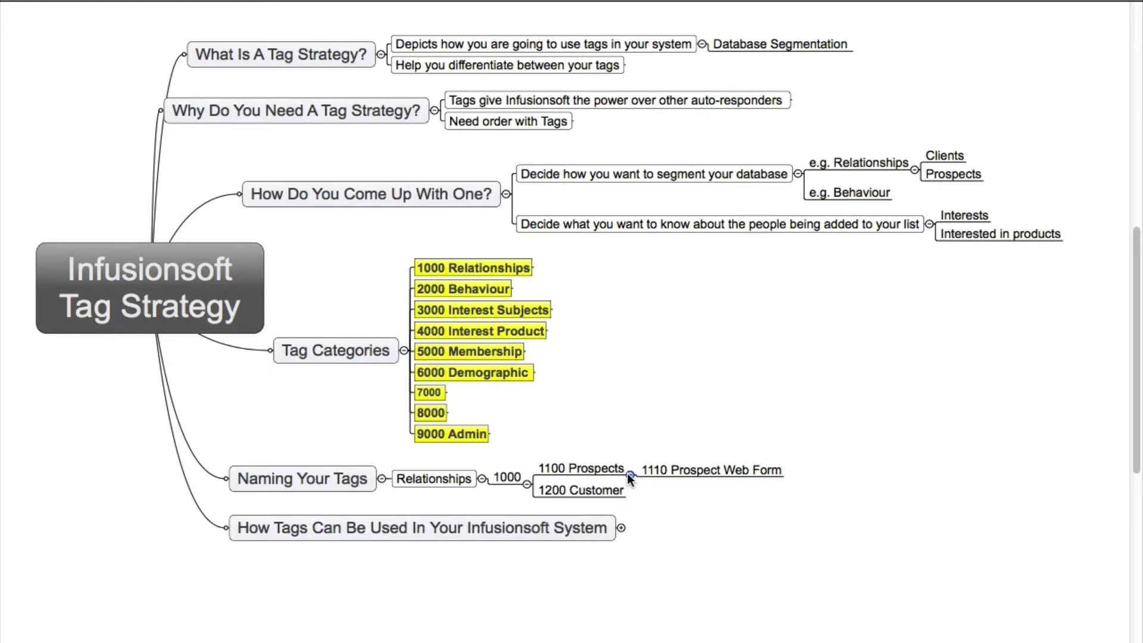
# Expand 'How Tags Can Be Used' to show Start Email Campaign, tagging on link clicks, and Used In Campaigns.
pyautogui.click(620, 527)
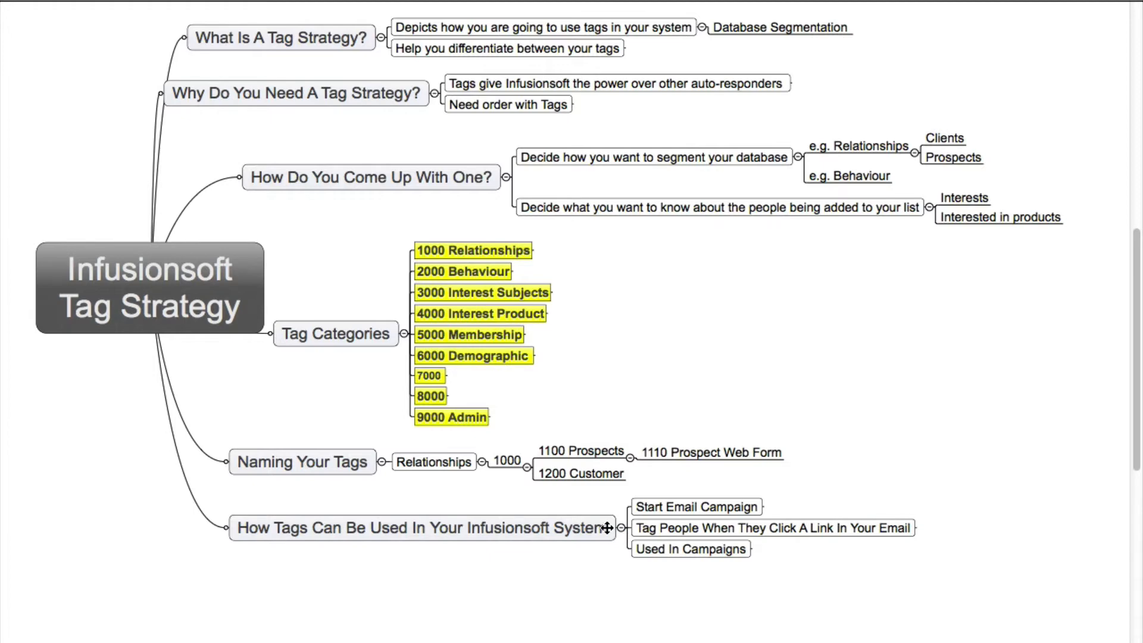